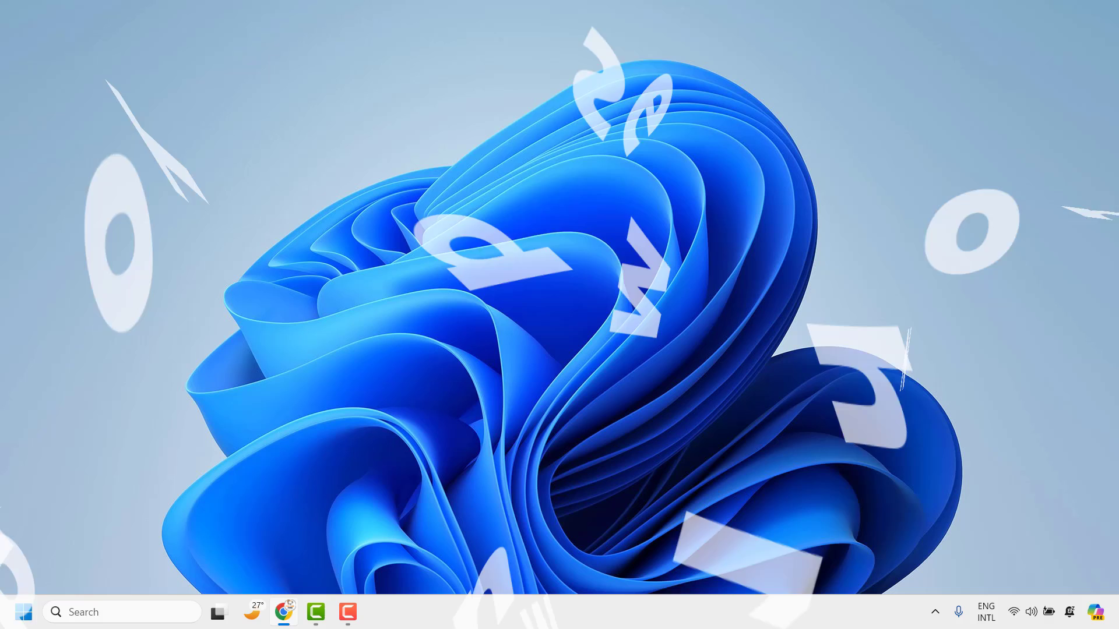
- Open Windows Settings from the Start context menu and go to Time & language
{"action": "right_click", "coordinate": [23, 612]}
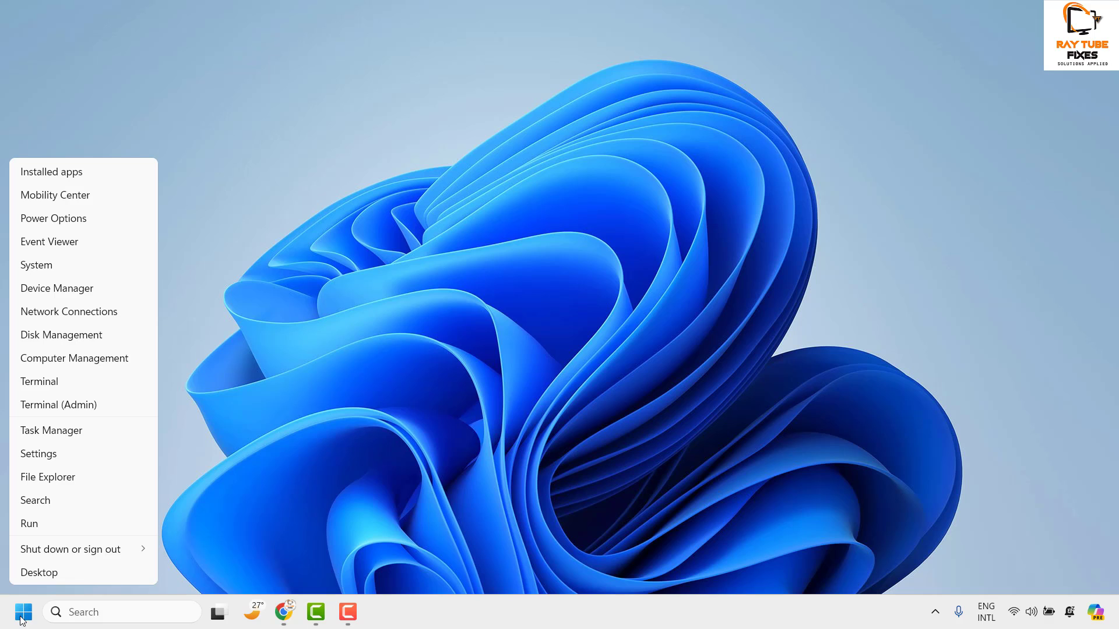
{"action": "left_click", "coordinate": [38, 454]}
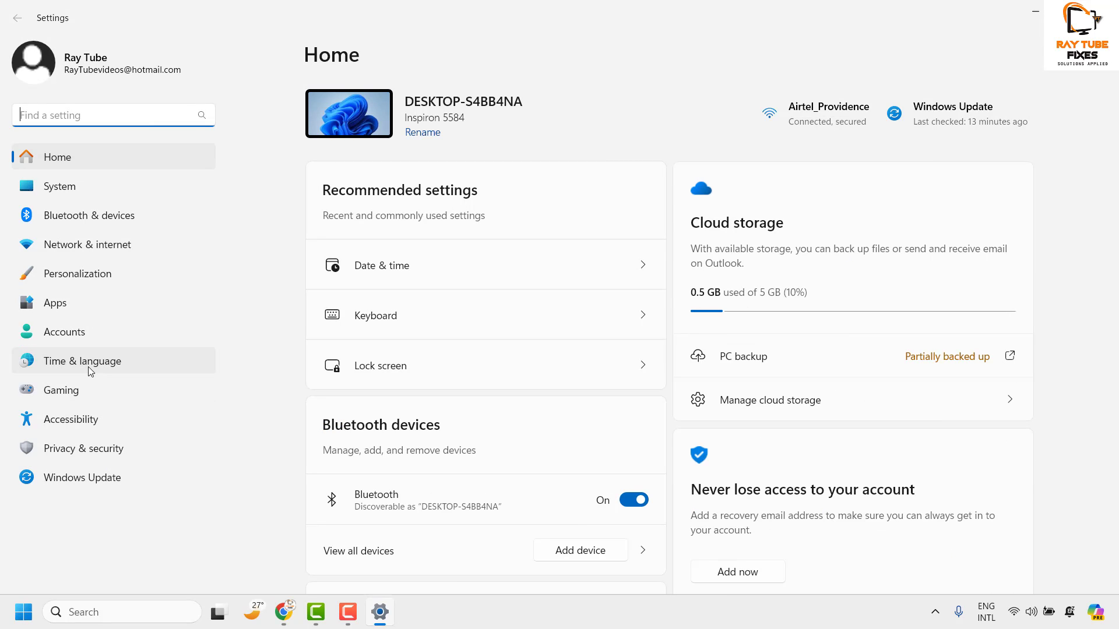
{"action": "left_click", "coordinate": [88, 366]}
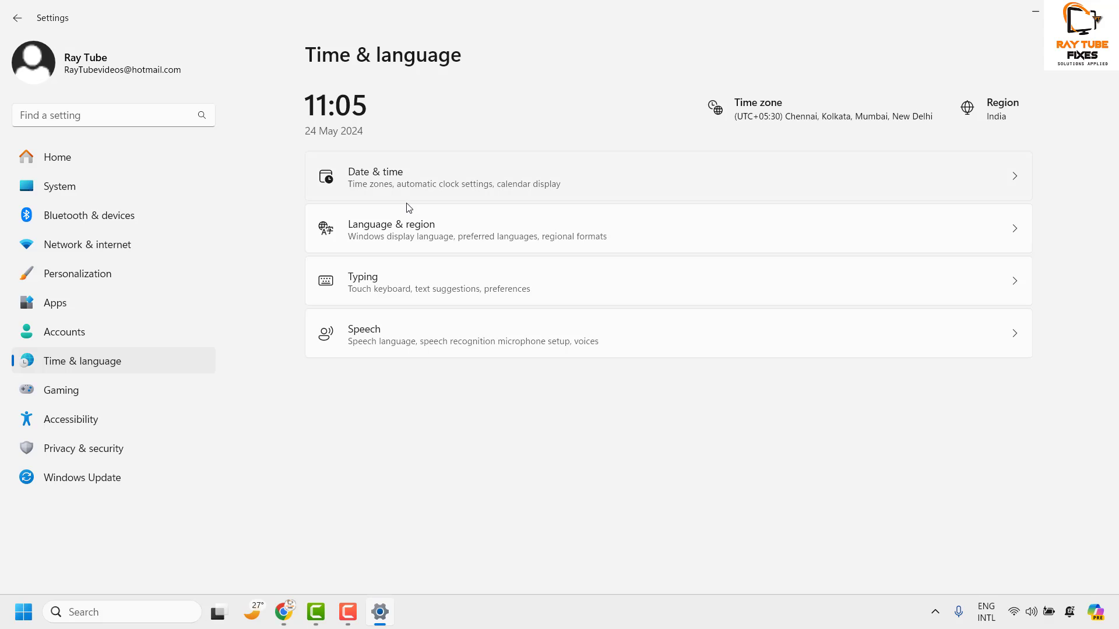
- On the Date & time page, turn Set time automatically off and back on
{"action": "left_click", "coordinate": [403, 175]}
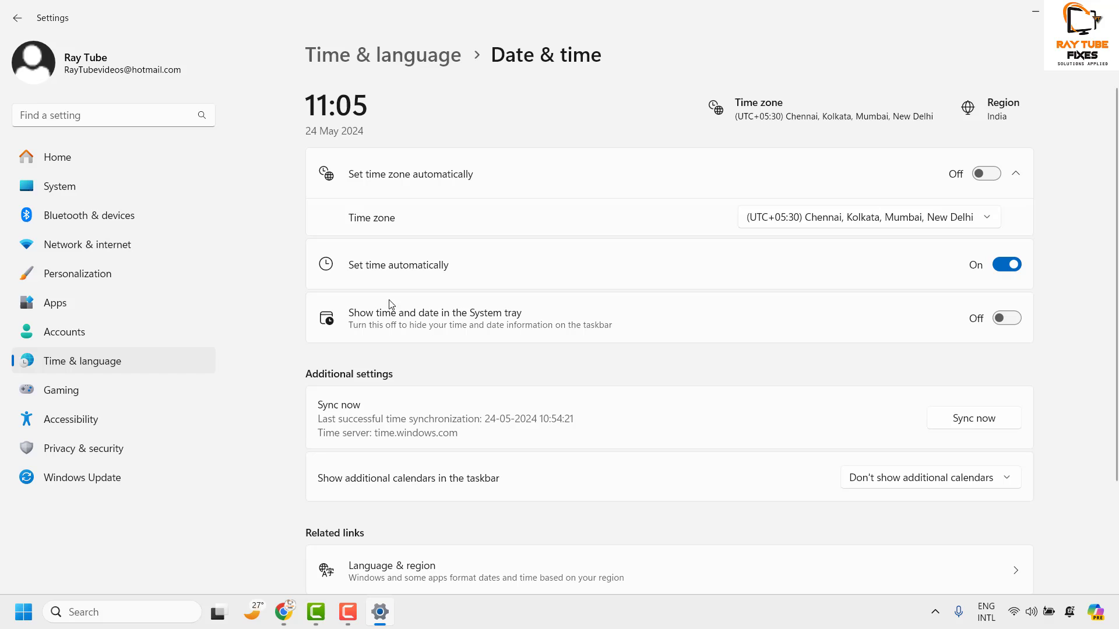
{"action": "left_click", "coordinate": [1003, 264]}
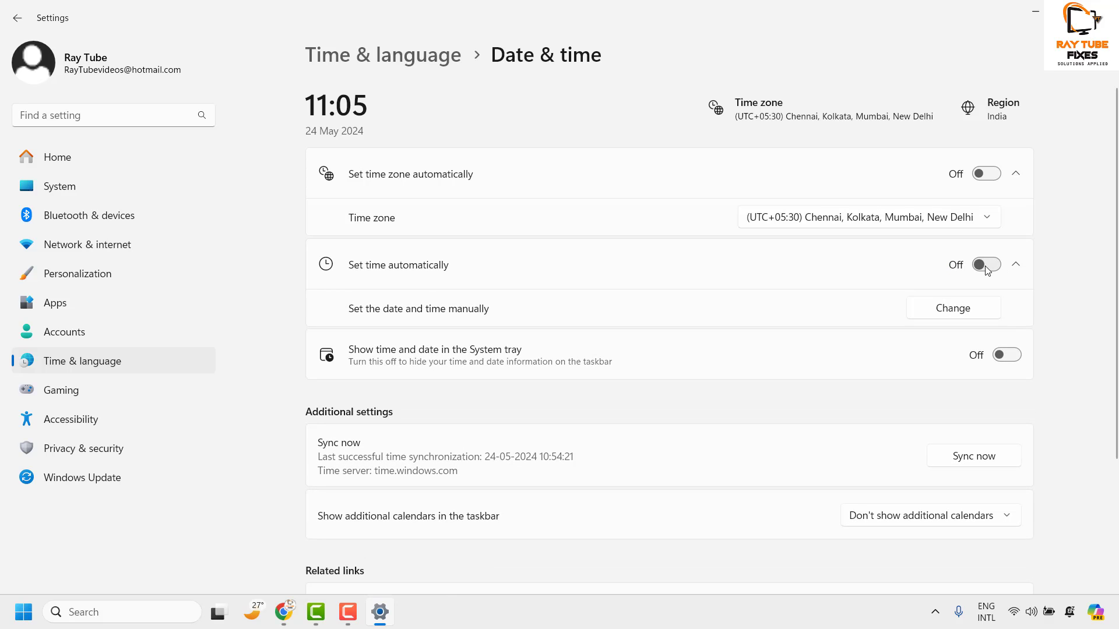
{"action": "left_click", "coordinate": [986, 265]}
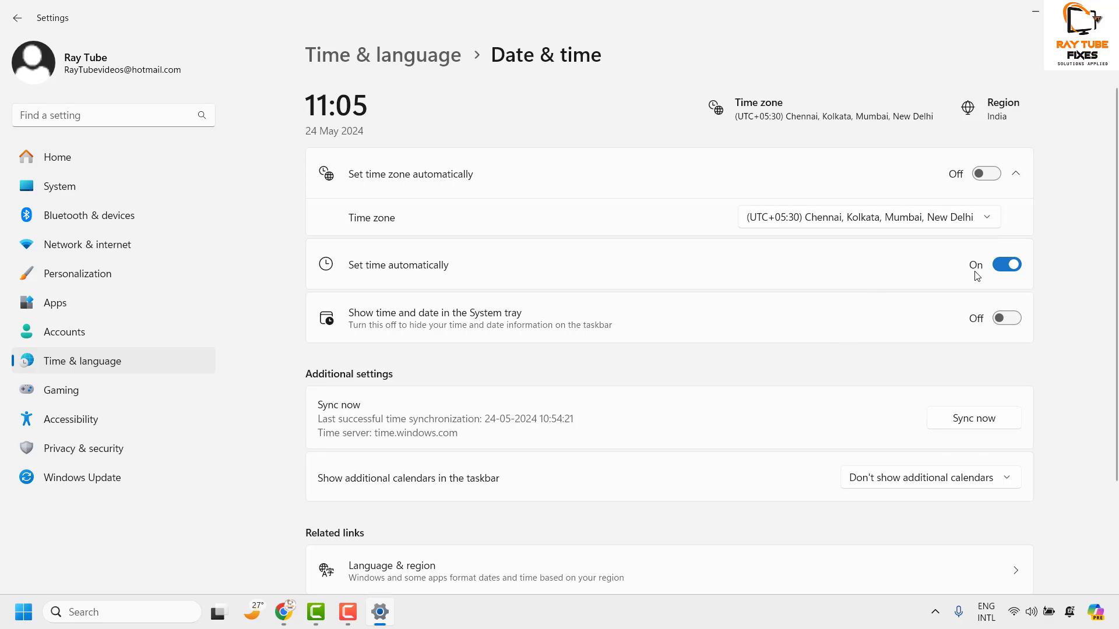
- Sync the clock now (last sync 11:05:30) and close Settings
{"action": "left_click", "coordinate": [984, 423]}
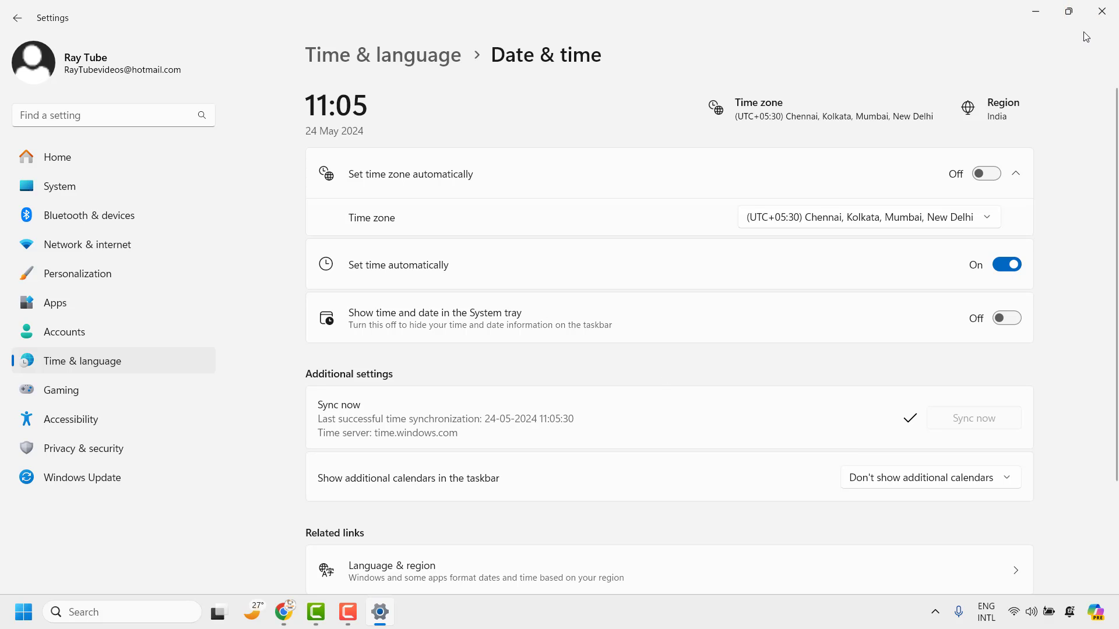
{"action": "left_click", "coordinate": [1100, 11]}
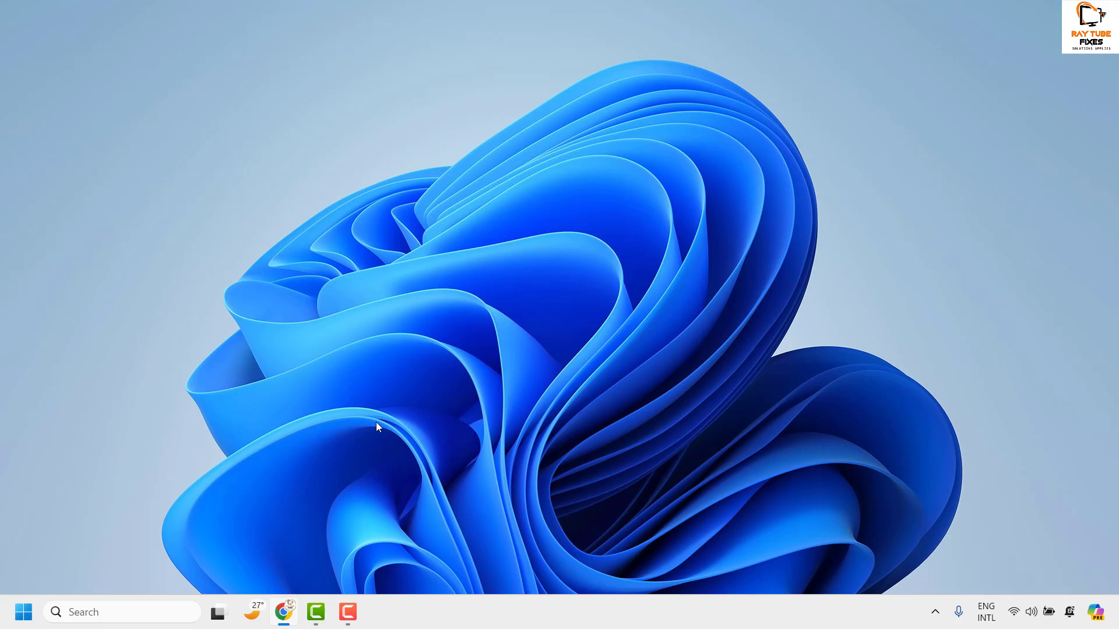
- Launch Outlook via the Run box and open its Options window on General
{"action": "key", "text": "super+r"}
{"action": "type", "text": "outlook"}
{"action": "key", "text": "Return"}
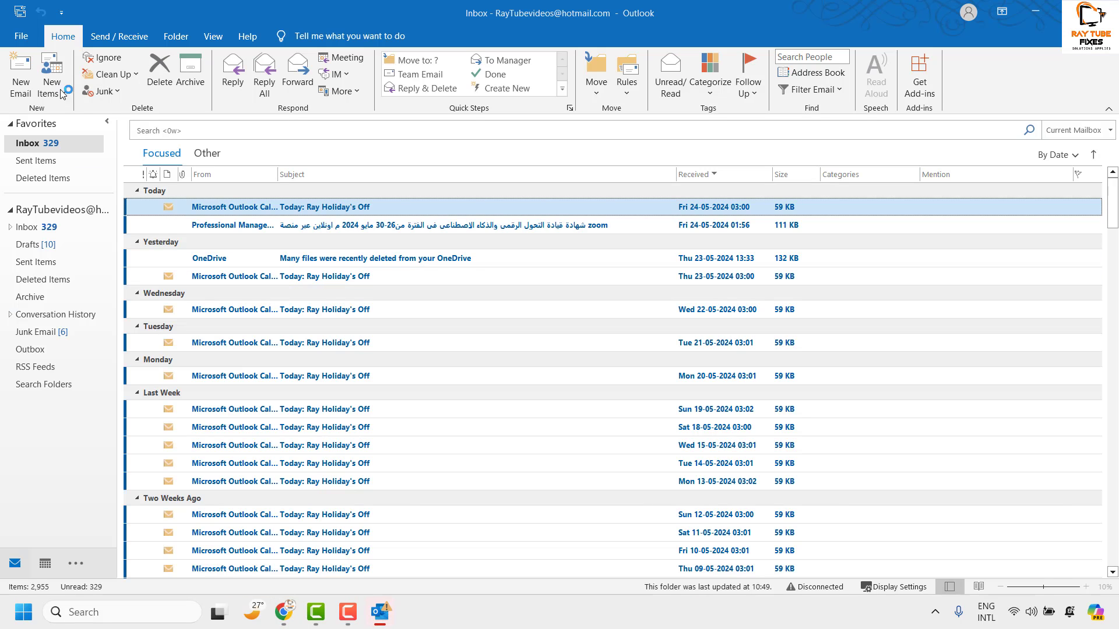
{"action": "left_click", "coordinate": [21, 37]}
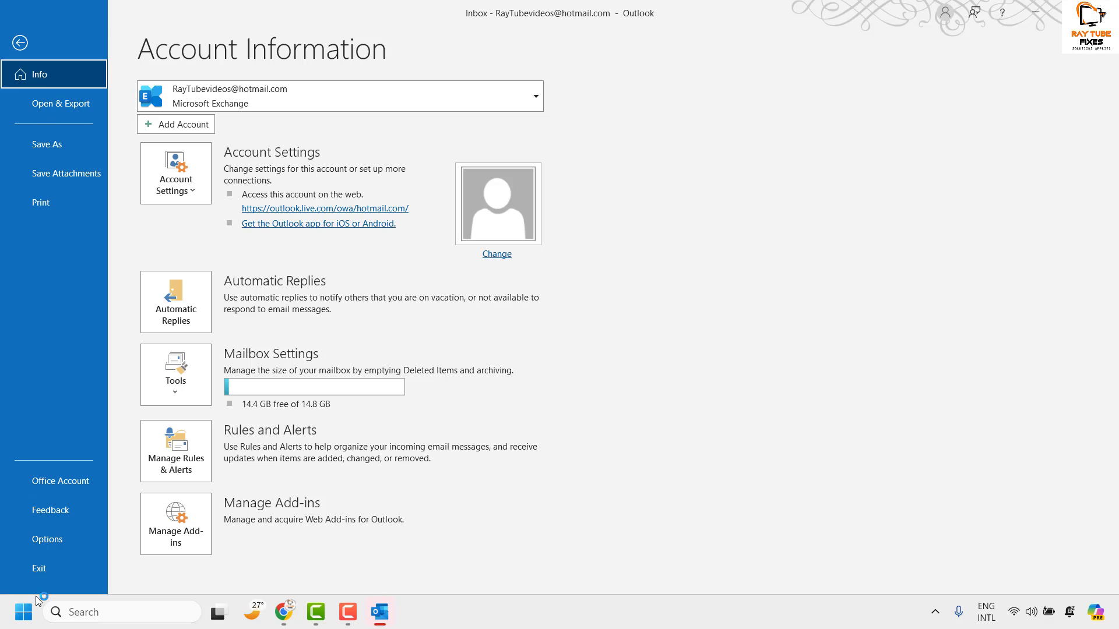
{"action": "left_click", "coordinate": [67, 539]}
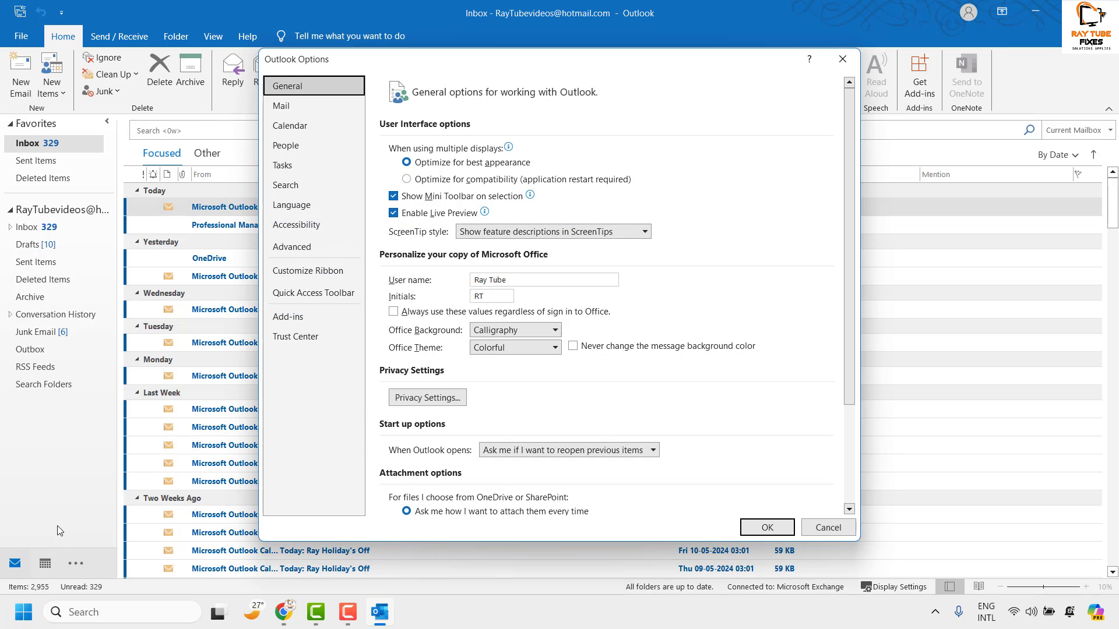
- Keep the Outlook calendar time zone at (UTC+05:30) Chennai, Kolkata, Mumbai, New Delhi
{"action": "left_click", "coordinate": [289, 125]}
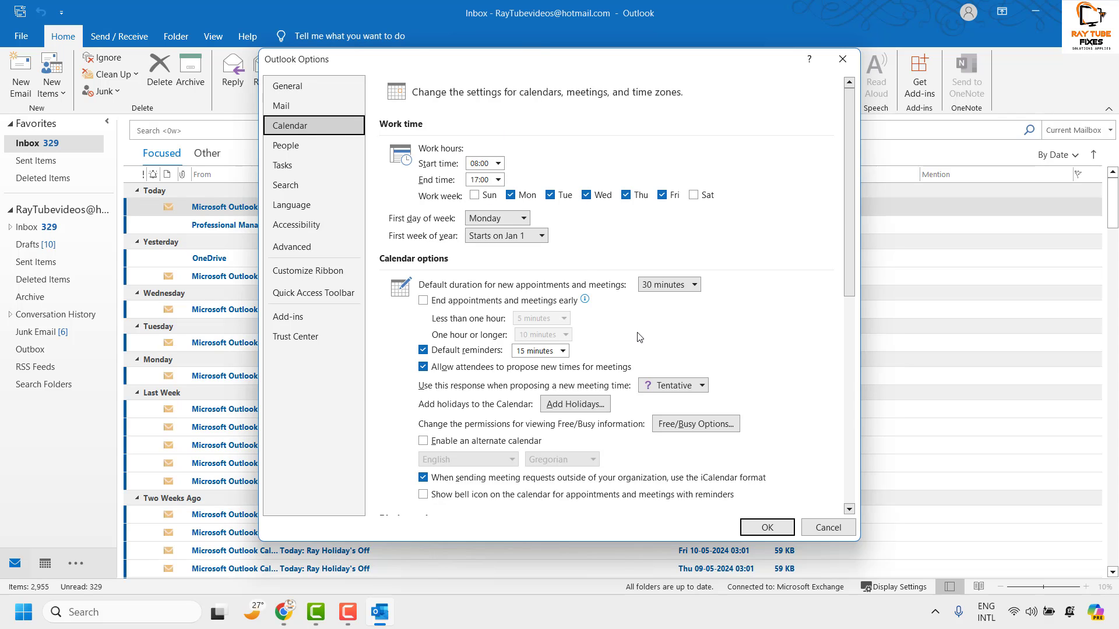
{"action": "scroll", "coordinate": [639, 337], "scroll_direction": "down", "scroll_amount": 2}
{"action": "scroll", "coordinate": [669, 345], "scroll_direction": "down", "scroll_amount": 2}
{"action": "scroll", "coordinate": [668, 346], "scroll_direction": "down", "scroll_amount": 2}
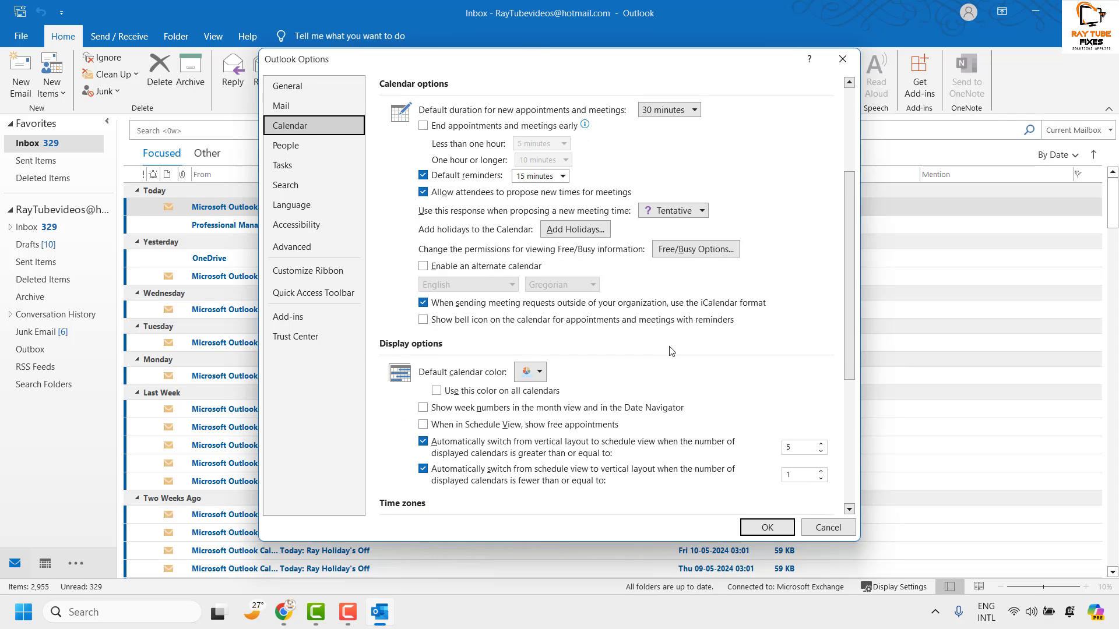
{"action": "scroll", "coordinate": [669, 344], "scroll_direction": "down", "scroll_amount": 2}
{"action": "scroll", "coordinate": [670, 350], "scroll_direction": "down", "scroll_amount": 2}
{"action": "scroll", "coordinate": [669, 350], "scroll_direction": "down", "scroll_amount": 2}
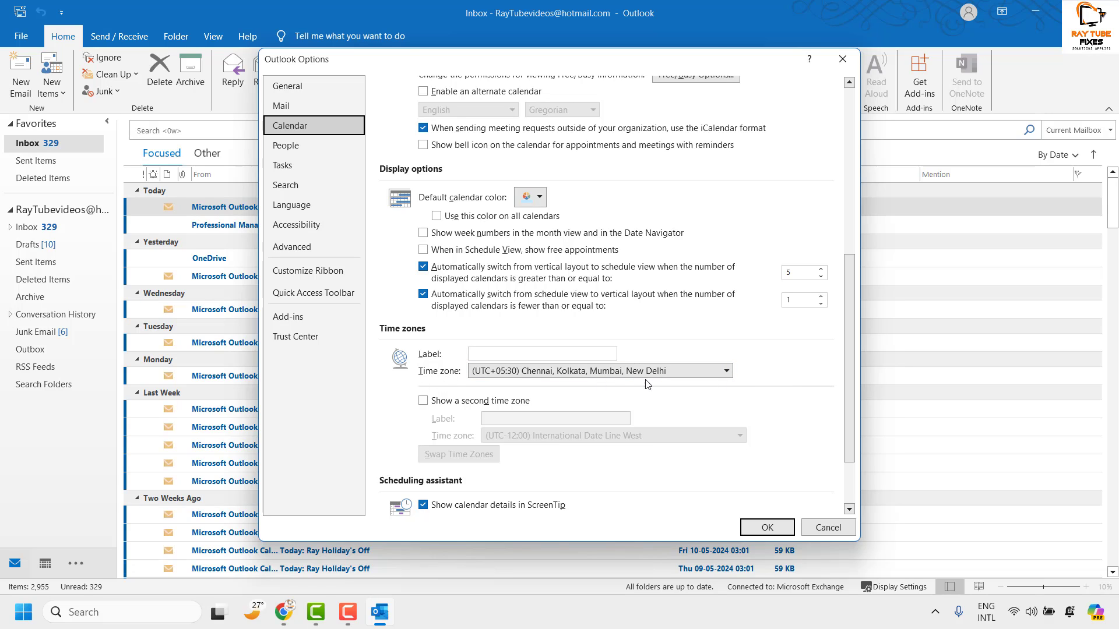
{"action": "left_click", "coordinate": [726, 373]}
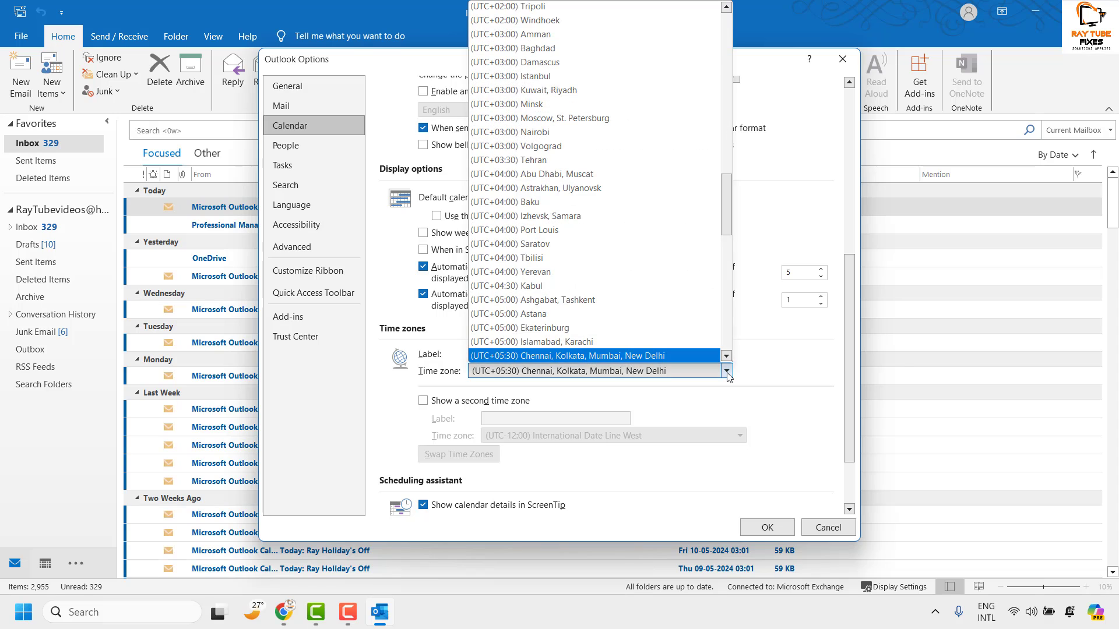
{"action": "left_click", "coordinate": [779, 382]}
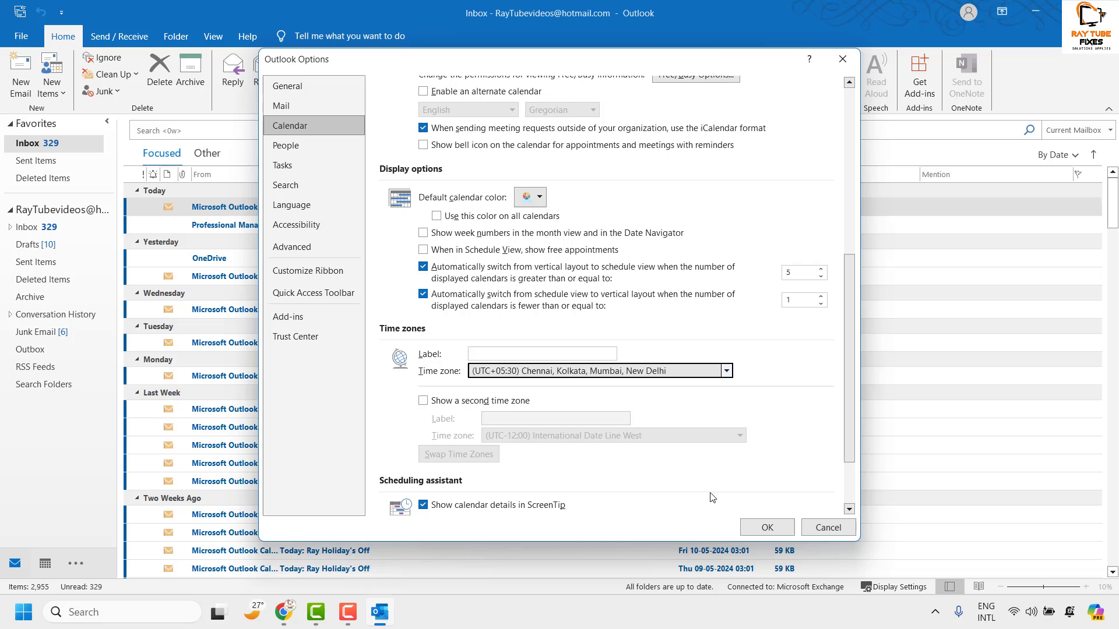
- Confirm Outlook Options with OK and close Outlook with Alt+F4
{"action": "left_click", "coordinate": [768, 528]}
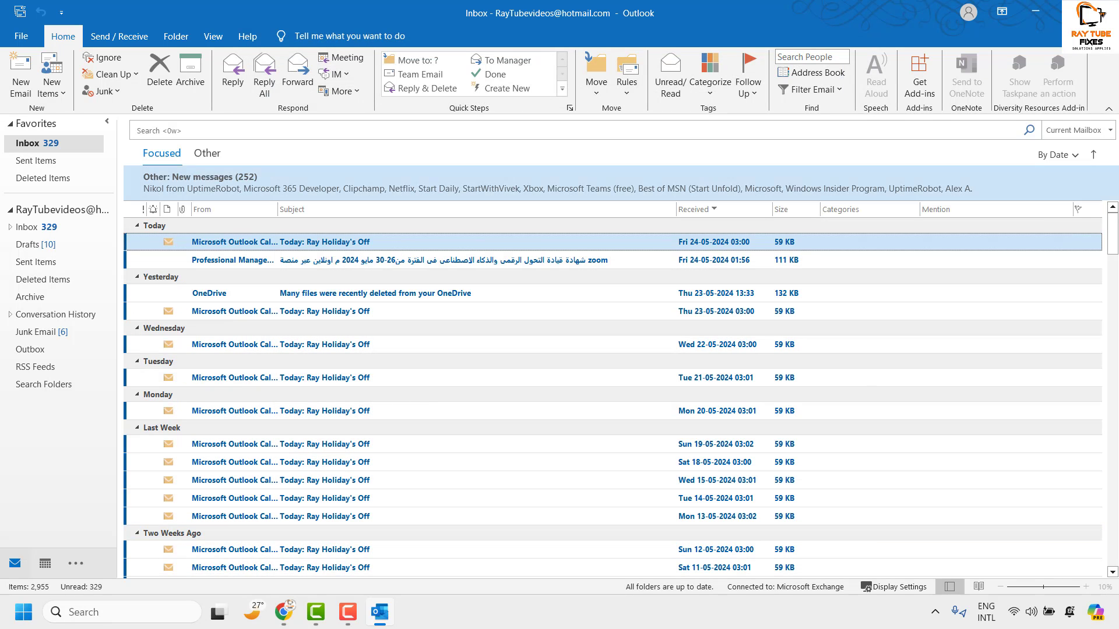
{"action": "key", "text": "alt+F4"}
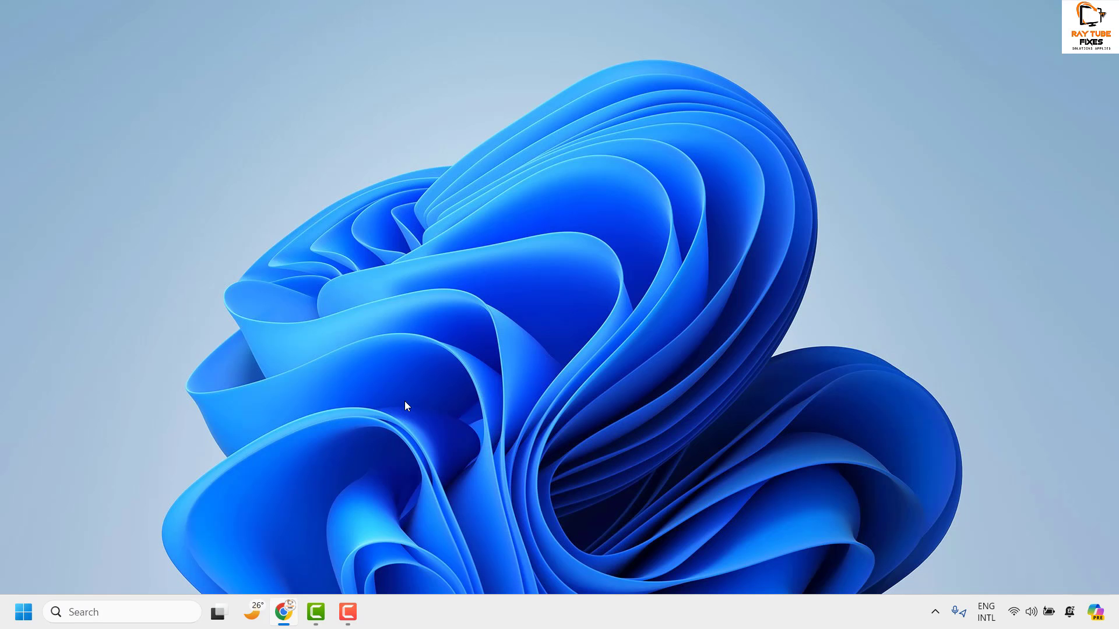